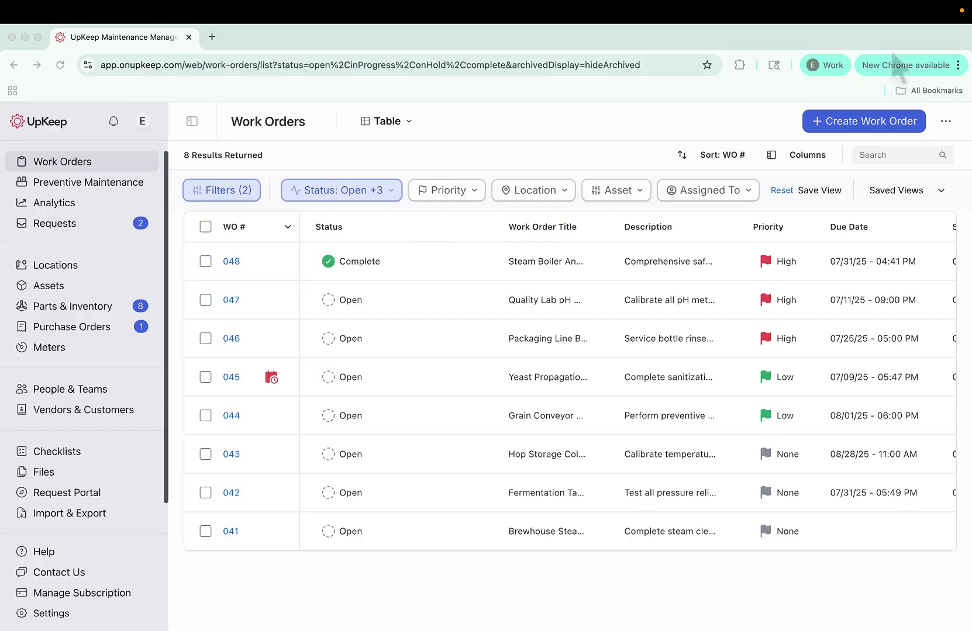
Step: Save an AI-generated inspection summary as work order 048's closeout notes, then view its Activity feed
{"action": "left_click", "coordinate": [386, 266]}
{"action": "left_click", "coordinate": [386, 266]}
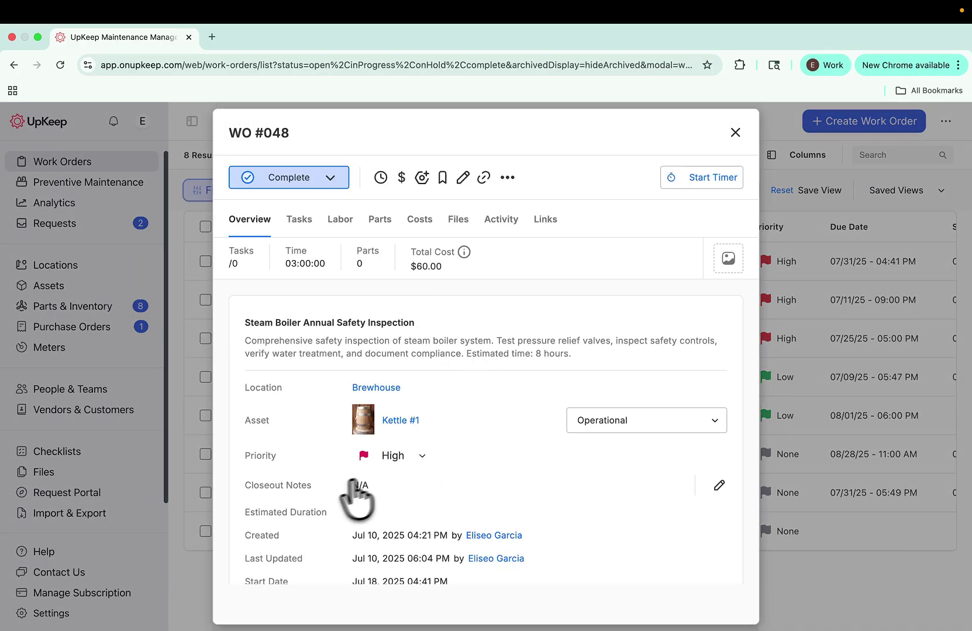
{"action": "left_click", "coordinate": [718, 486]}
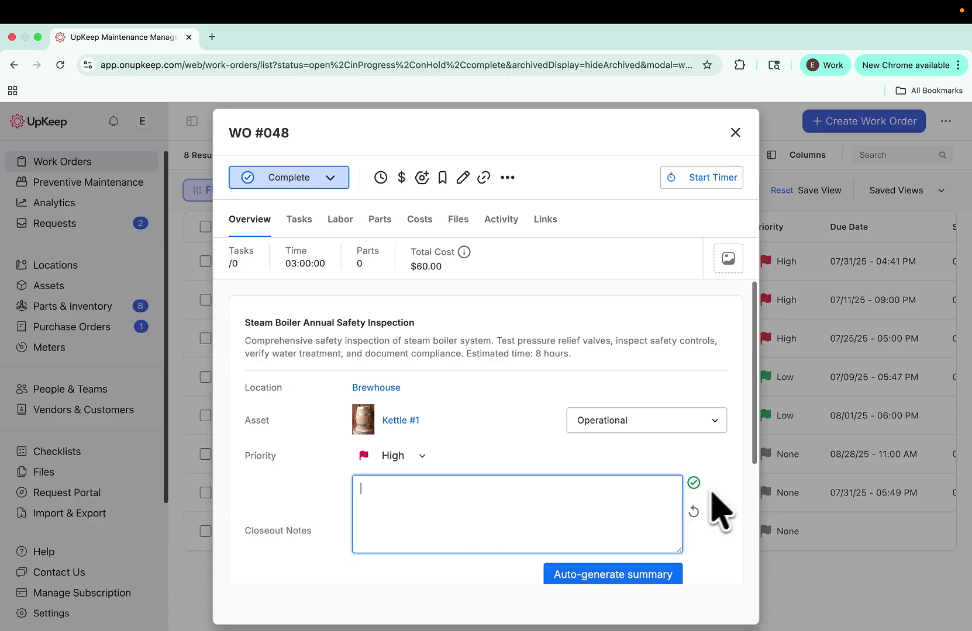
{"action": "left_click", "coordinate": [621, 576]}
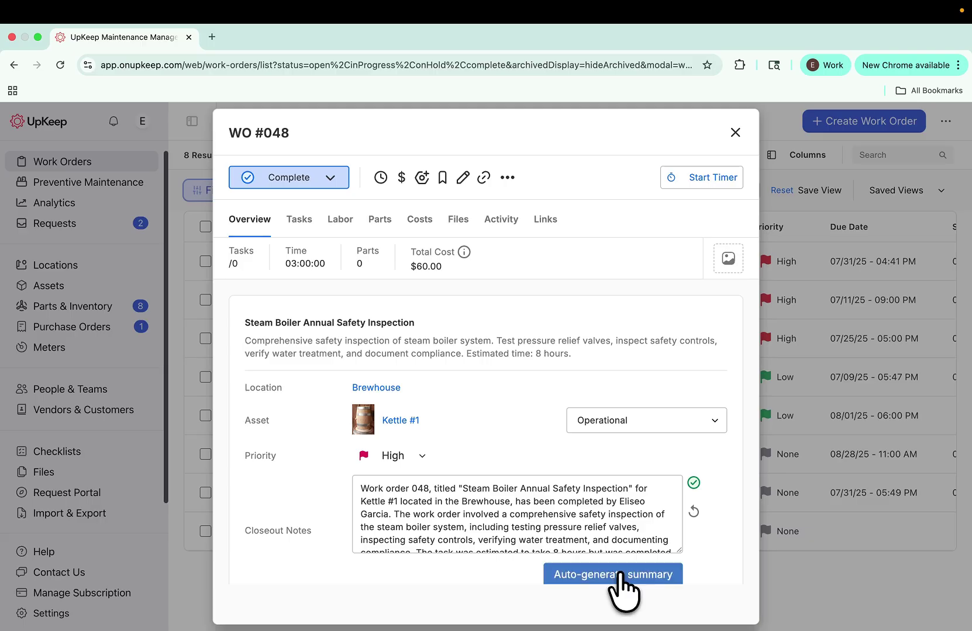
{"action": "scroll", "coordinate": [506, 515], "scroll_direction": "down", "scroll_amount": 2}
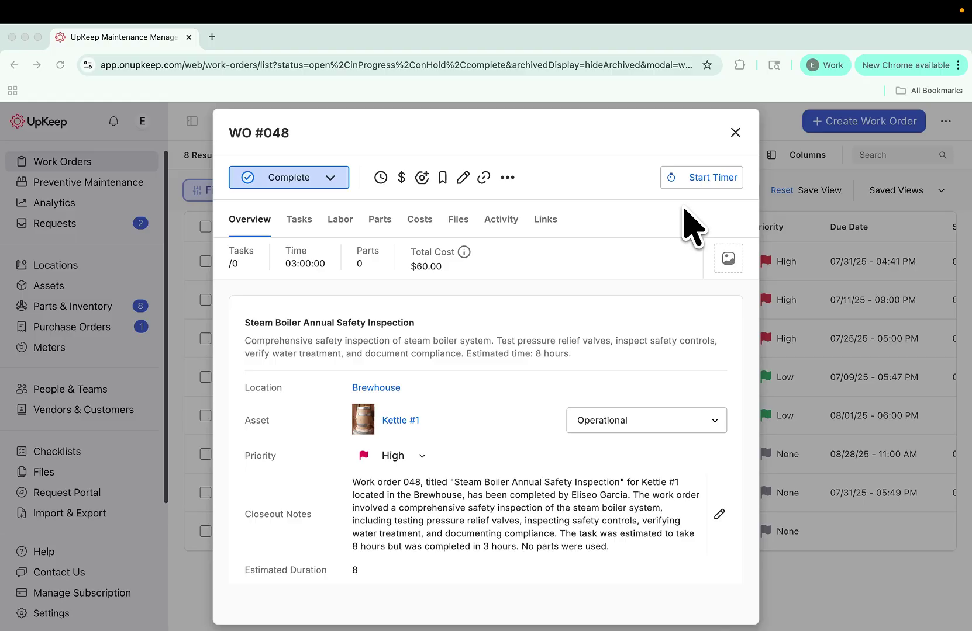
{"action": "left_click", "coordinate": [498, 221]}
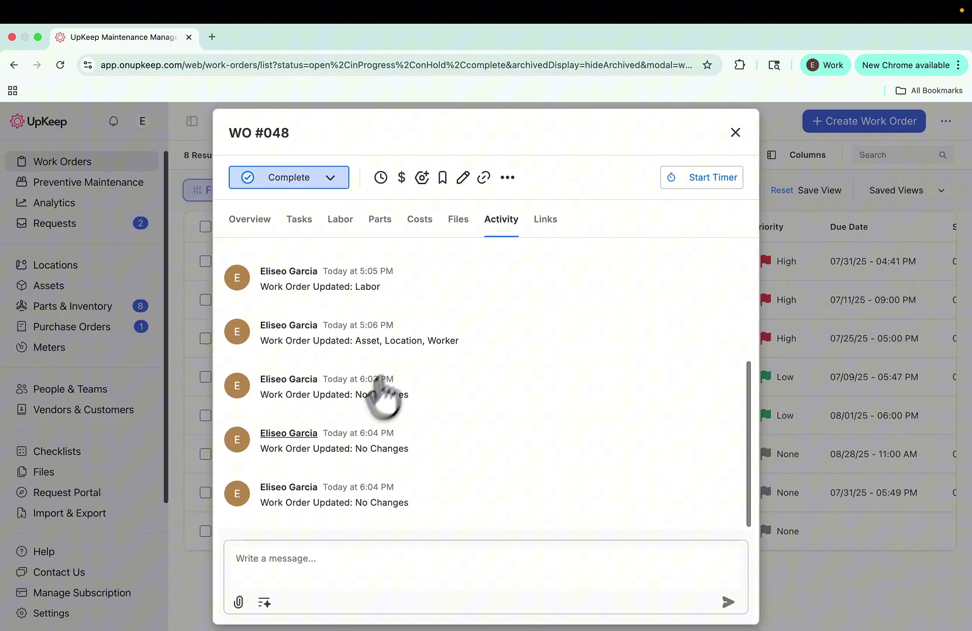
Step: Generate an AI summary of work order 048's activity history with Summarize with AI
{"action": "left_click", "coordinate": [263, 604]}
{"action": "left_click", "coordinate": [413, 572]}
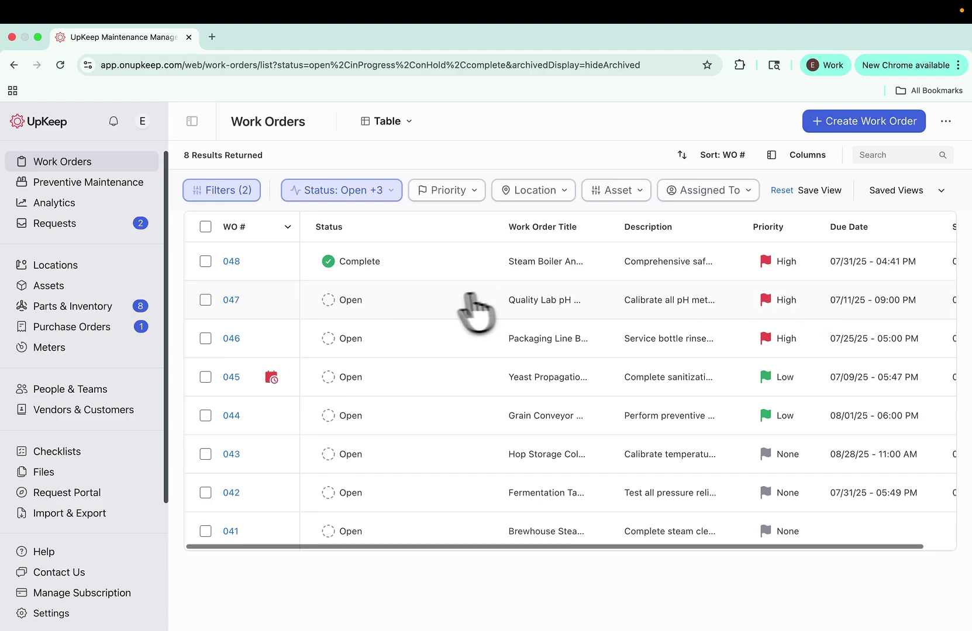
Step: In work order 047's Tasks, add a Signature-type task named 'QA signature' and save the list
{"action": "left_click", "coordinate": [432, 298]}
{"action": "left_click", "coordinate": [299, 220]}
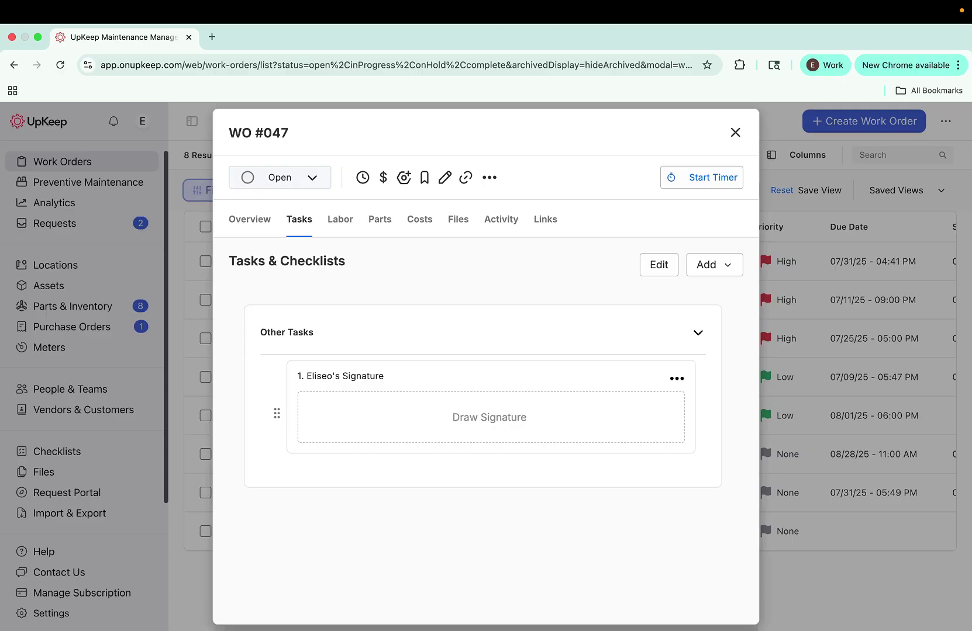
{"action": "left_click", "coordinate": [661, 267]}
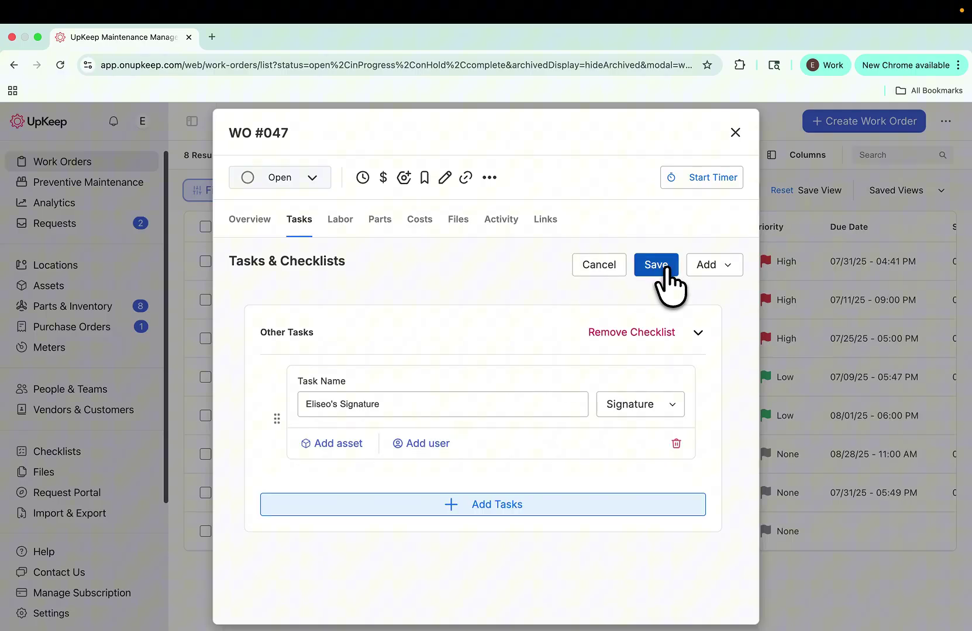
{"action": "left_click", "coordinate": [517, 505]}
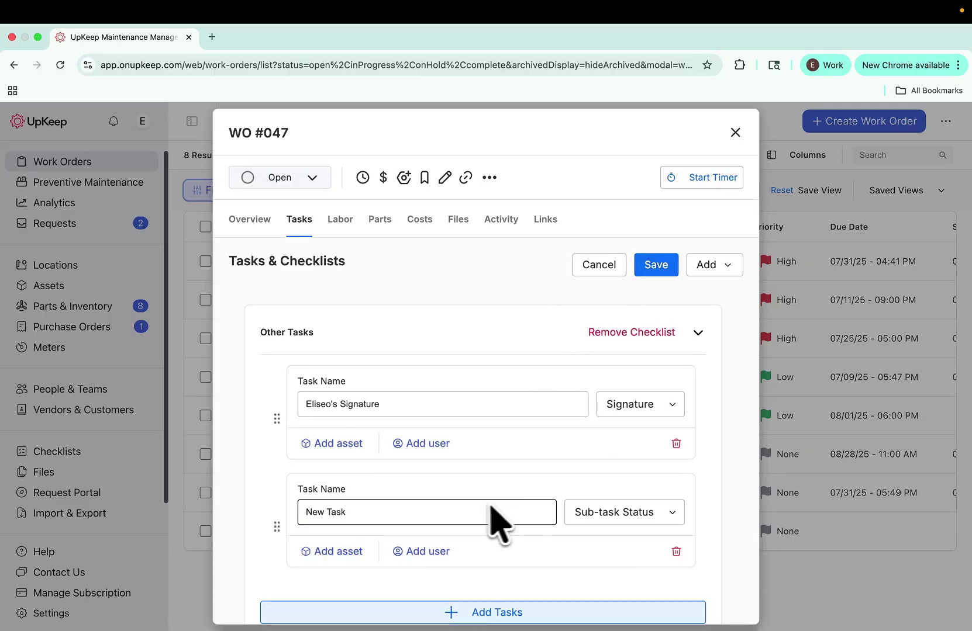
{"action": "left_click", "coordinate": [582, 515]}
{"action": "left_click", "coordinate": [596, 593]}
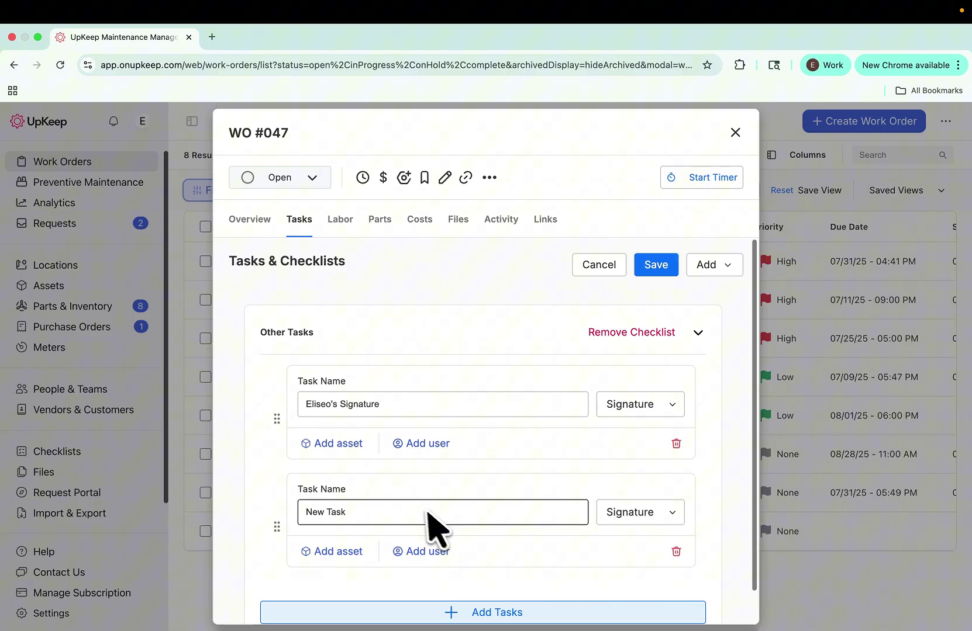
{"action": "left_click", "coordinate": [422, 511]}
{"action": "key", "text": "super+a"}
{"action": "type", "text": "Q"}
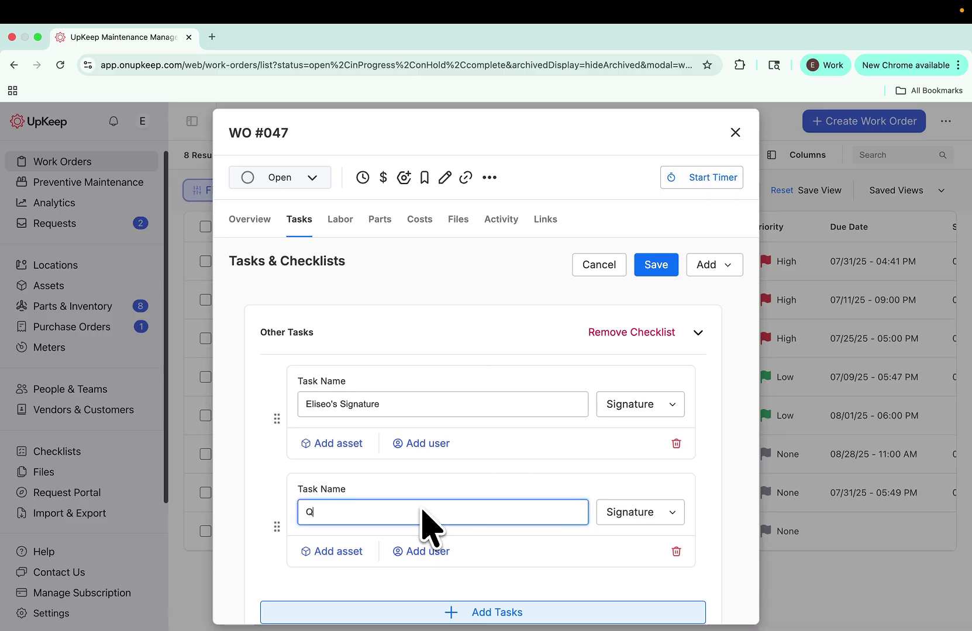
{"action": "type", "text": "A signature"}
{"action": "key", "text": "Return"}
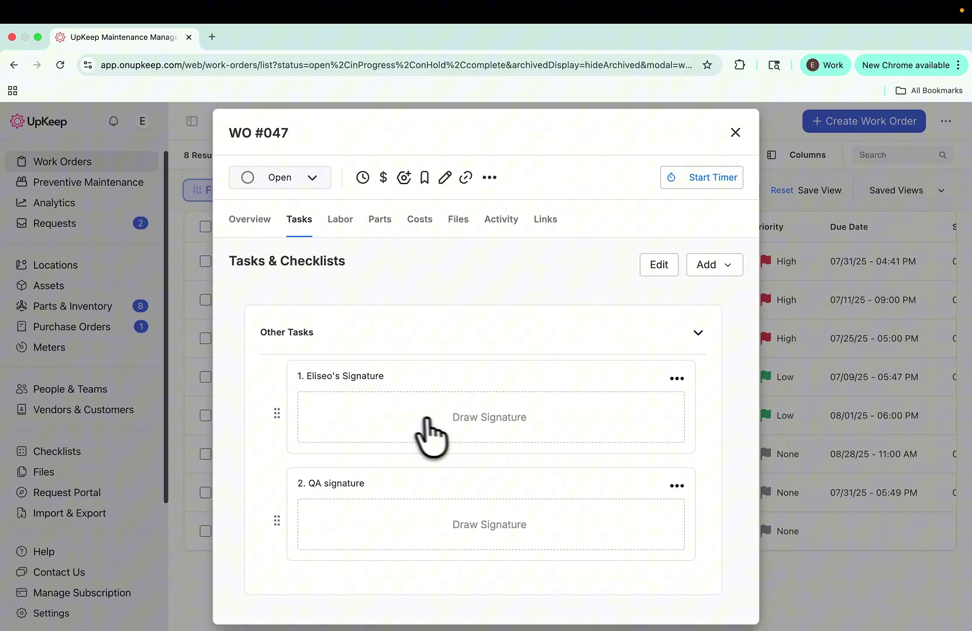
Step: Draw a signature for work order 047's first signature task and save it
{"action": "left_click", "coordinate": [436, 430]}
{"action": "mouse_move", "coordinate": [343, 352]}
{"action": "left_mouse_down"}
{"action": "mouse_move", "coordinate": [370, 412]}
{"action": "mouse_move", "coordinate": [455, 377]}
{"action": "mouse_move", "coordinate": [472, 355]}
{"action": "left_mouse_up"}
{"action": "left_click", "coordinate": [620, 461]}
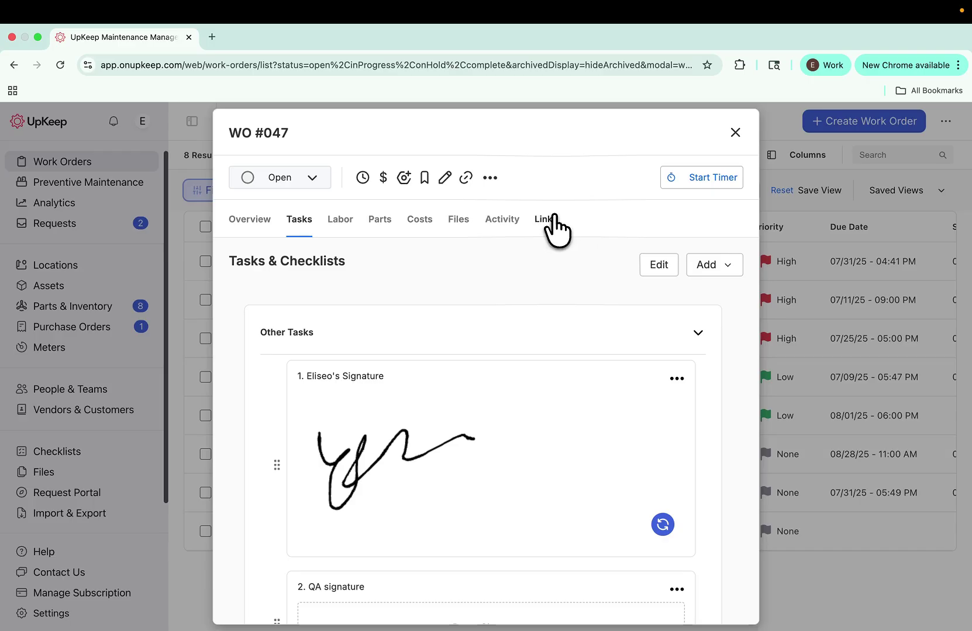
Step: Browse the Link Relationship types for work order 047, then cancel without linking anything
{"action": "left_click", "coordinate": [552, 219]}
{"action": "left_click", "coordinate": [677, 258]}
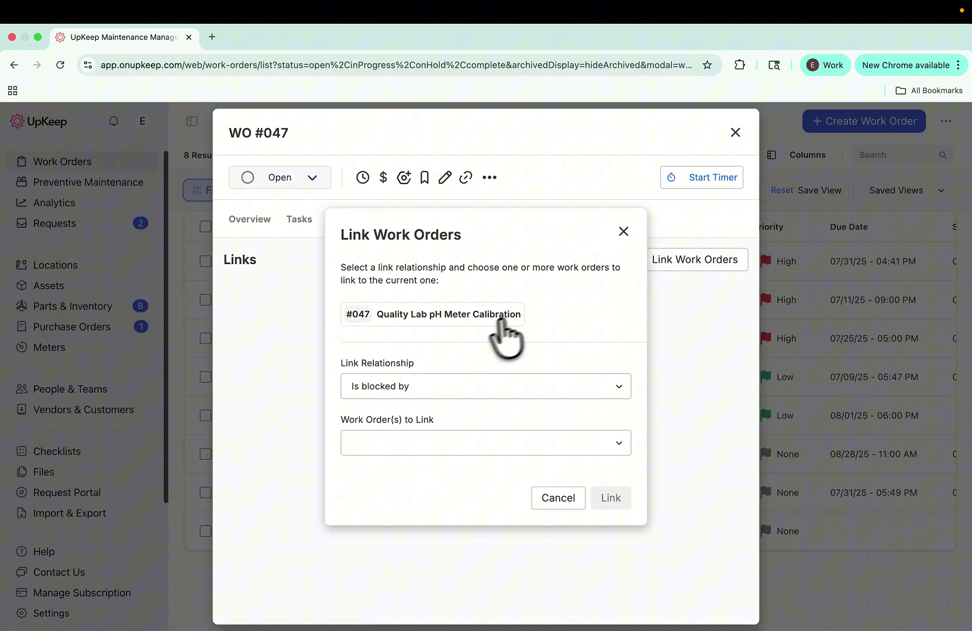
{"action": "left_click", "coordinate": [432, 389]}
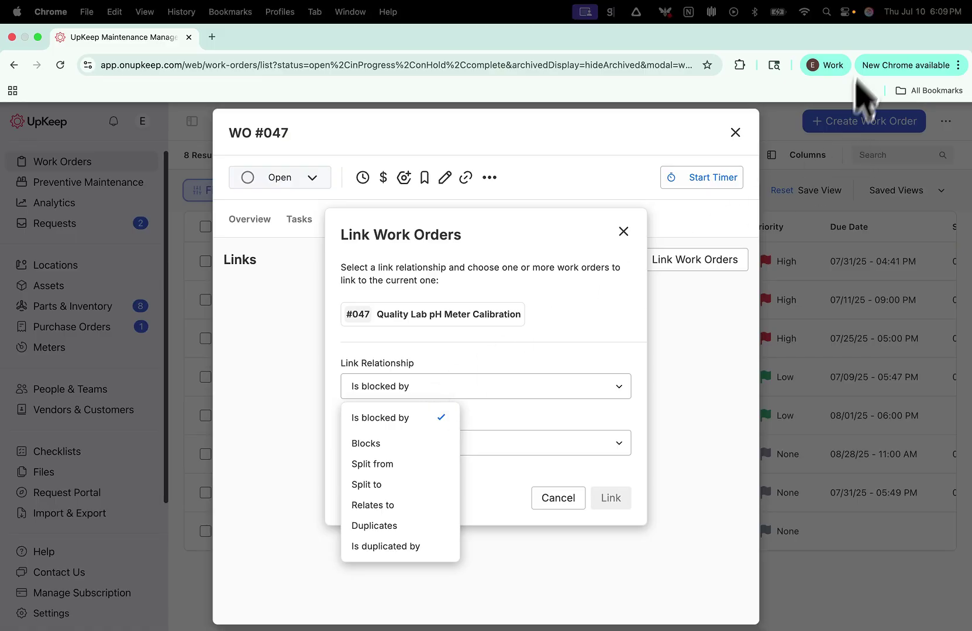
{"action": "left_click", "coordinate": [575, 199]}
{"action": "left_click", "coordinate": [580, 191]}
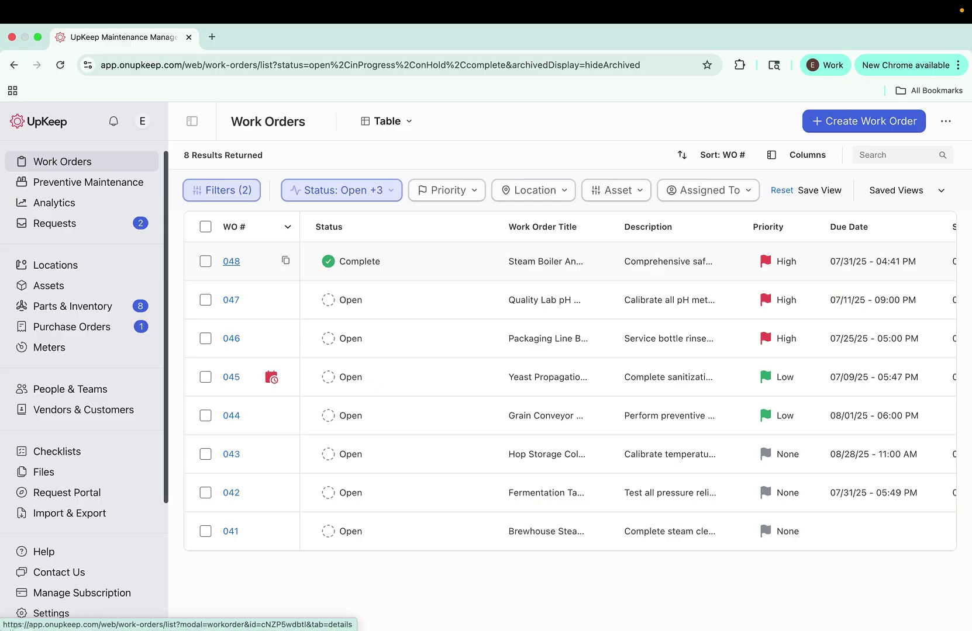
Step: Open work orders 048, 047 and a third in new tabs, returning to the list tab each time
{"action": "left_click", "coordinate": [232, 262]}
{"action": "left_click", "coordinate": [143, 38]}
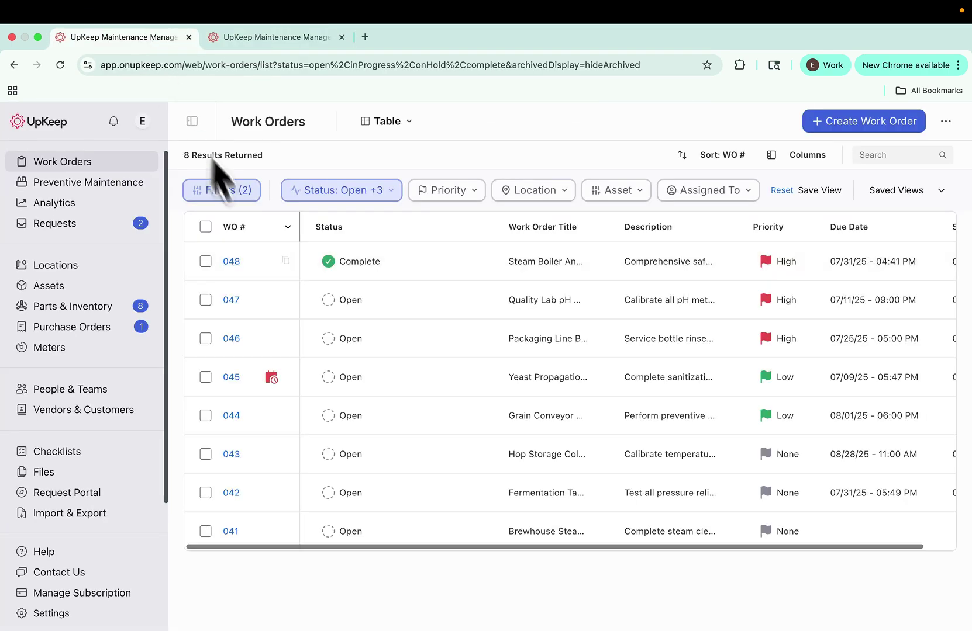
{"action": "left_click", "coordinate": [231, 300]}
{"action": "left_click", "coordinate": [146, 37]}
{"action": "left_click", "coordinate": [231, 377]}
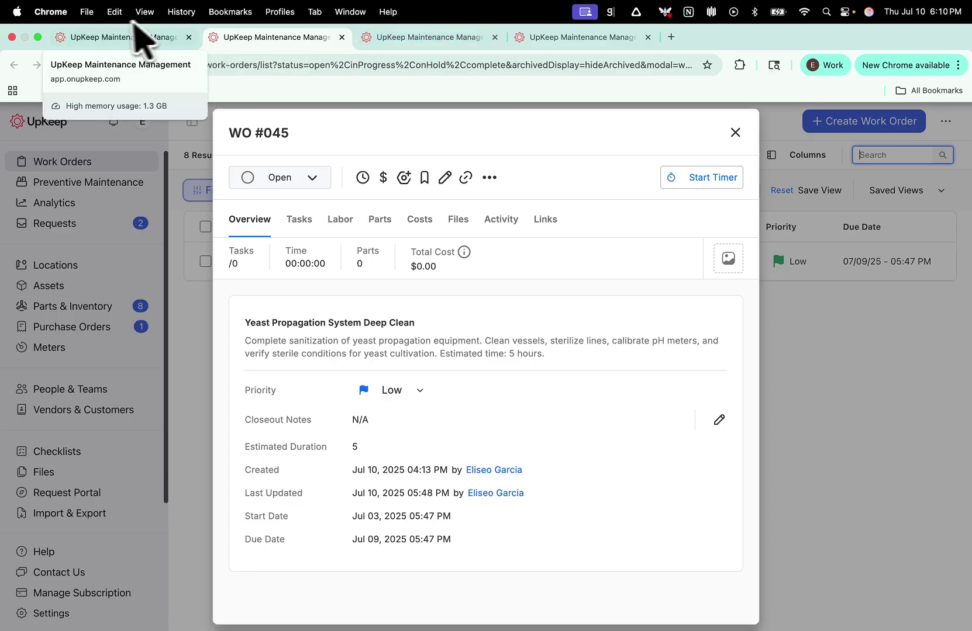
{"action": "left_click", "coordinate": [110, 38]}
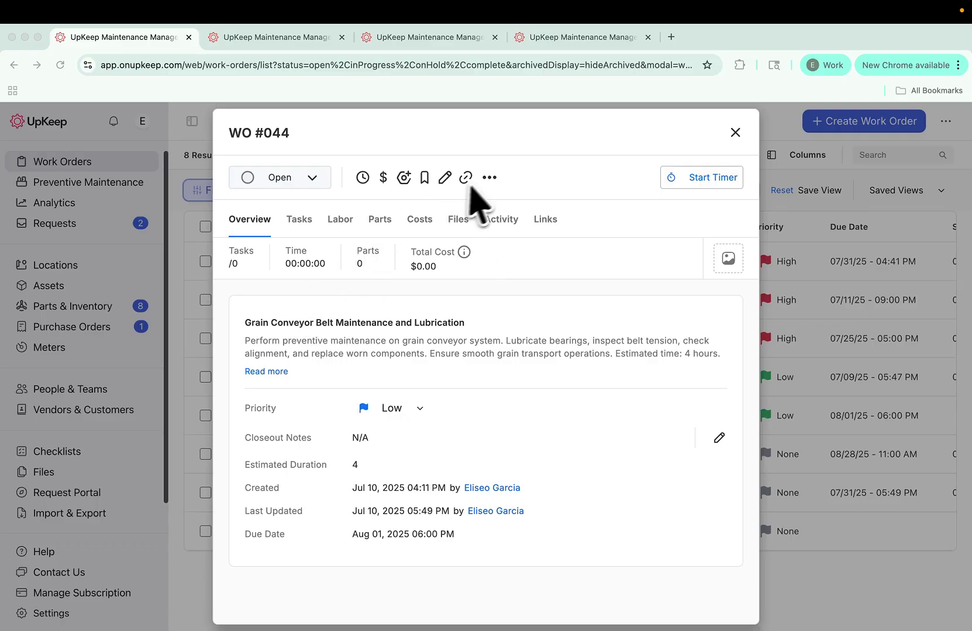
Step: Preview work order 044 as a Print PDF Individual Summary with Update Notes
{"action": "left_click", "coordinate": [489, 177]}
{"action": "left_click", "coordinate": [453, 212]}
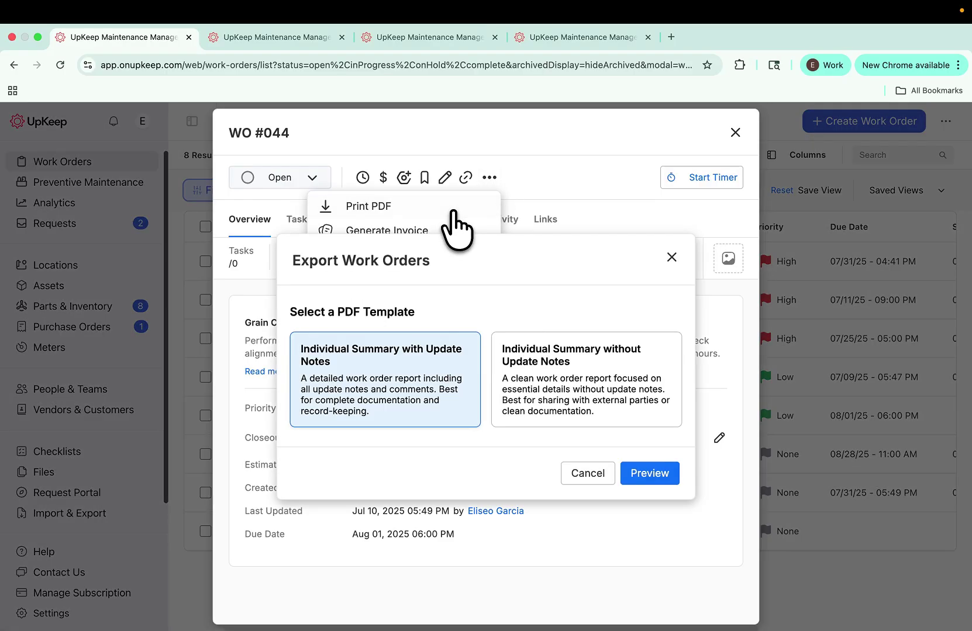
{"action": "left_click", "coordinate": [649, 473]}
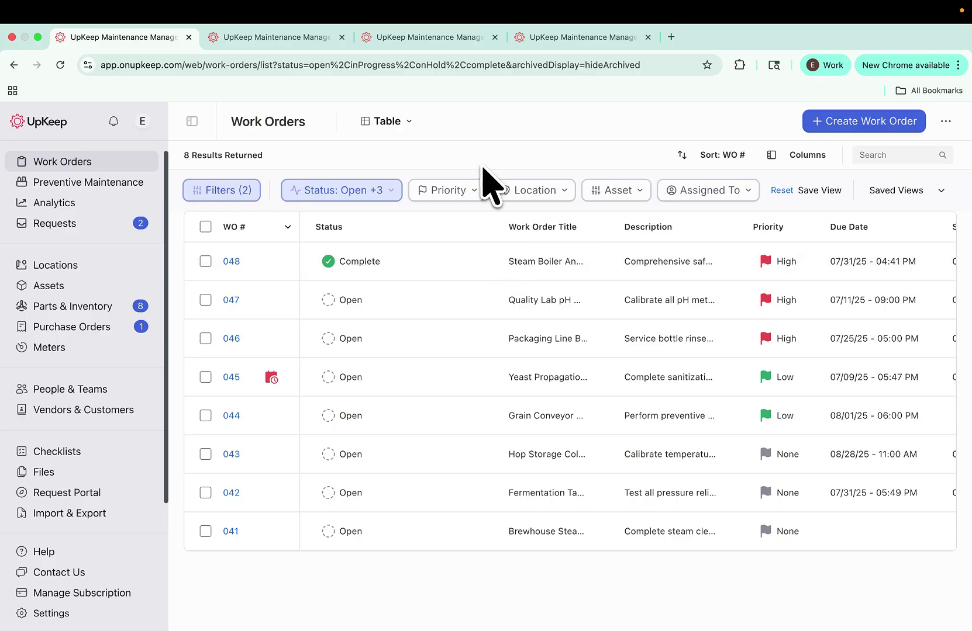
Step: Apply the WO Title View and then the Low Priority saved views, then reset the filters
{"action": "left_click", "coordinate": [888, 193]}
{"action": "left_click", "coordinate": [867, 344]}
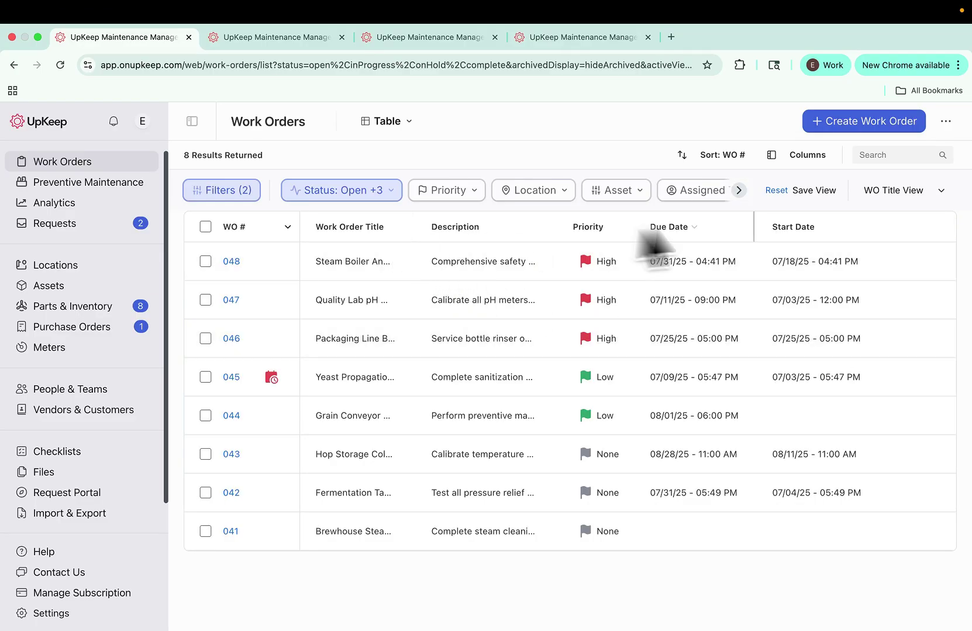
{"action": "left_click", "coordinate": [914, 195]}
{"action": "left_click", "coordinate": [866, 365]}
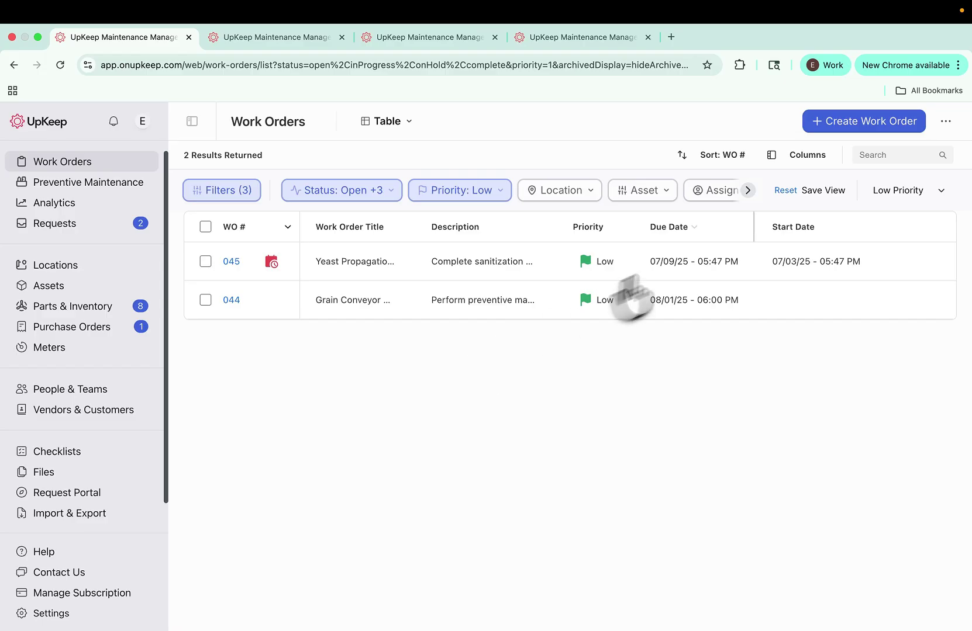
{"action": "left_click", "coordinate": [785, 191]}
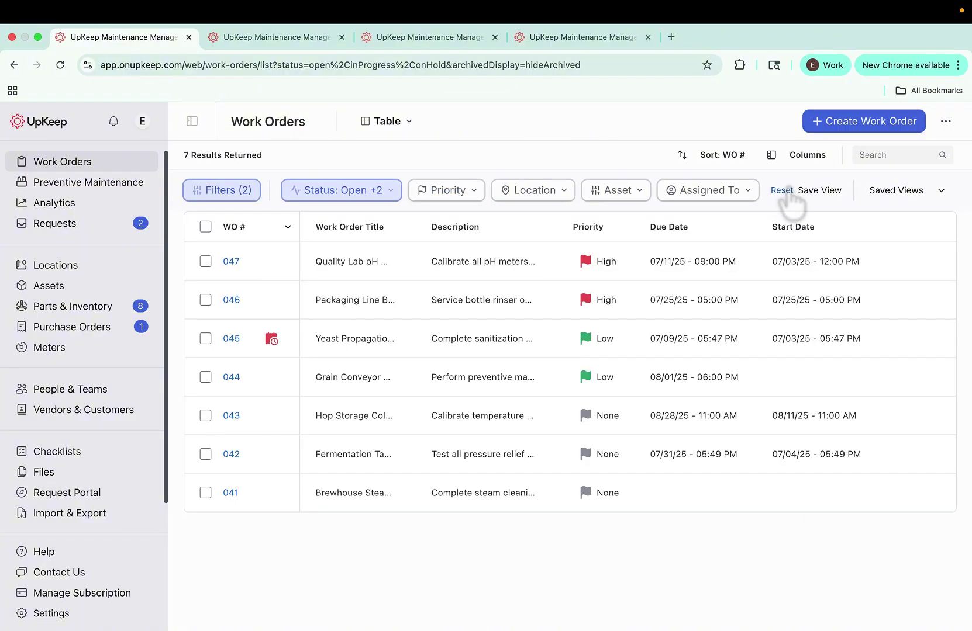